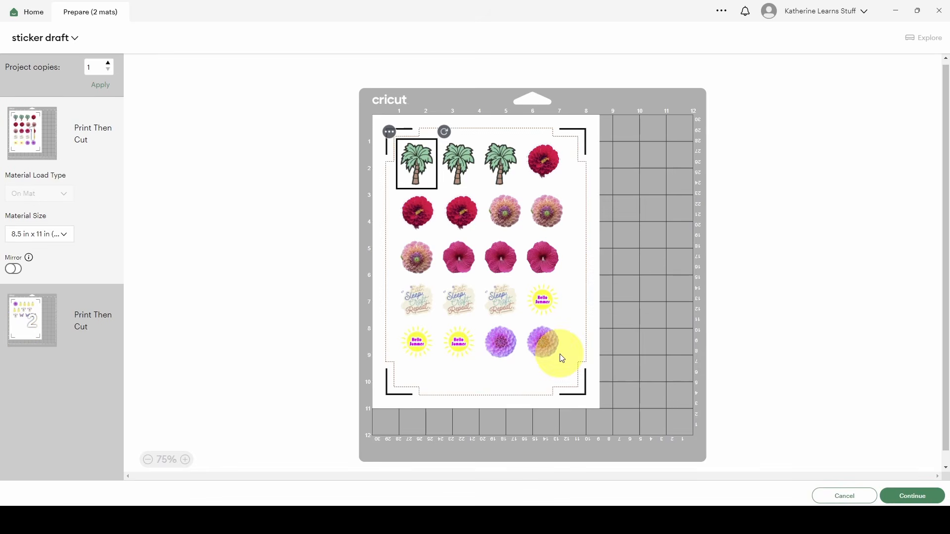
# Step: Compare the sticker layouts on the two print mats, then leave the preparation view and return to the design canvas
pyautogui.click(60, 346)
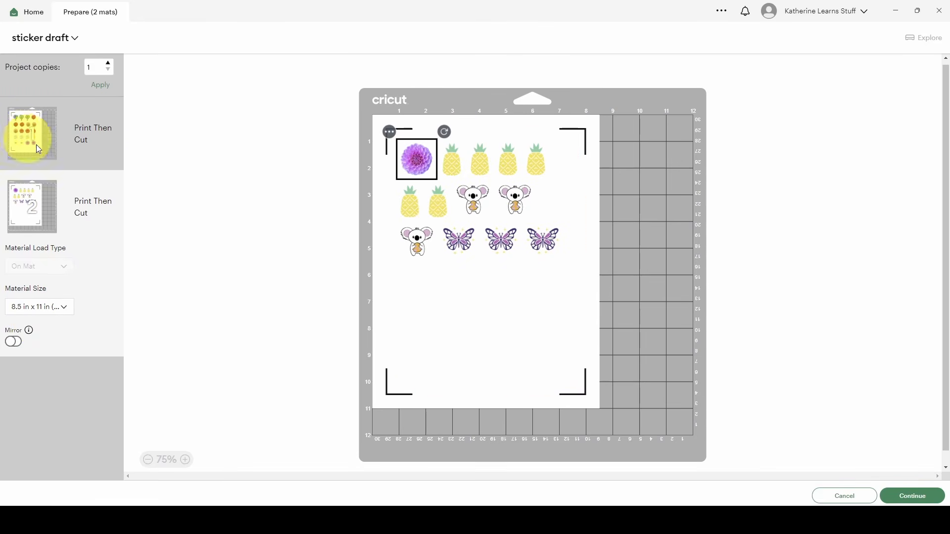
pyautogui.click(39, 149)
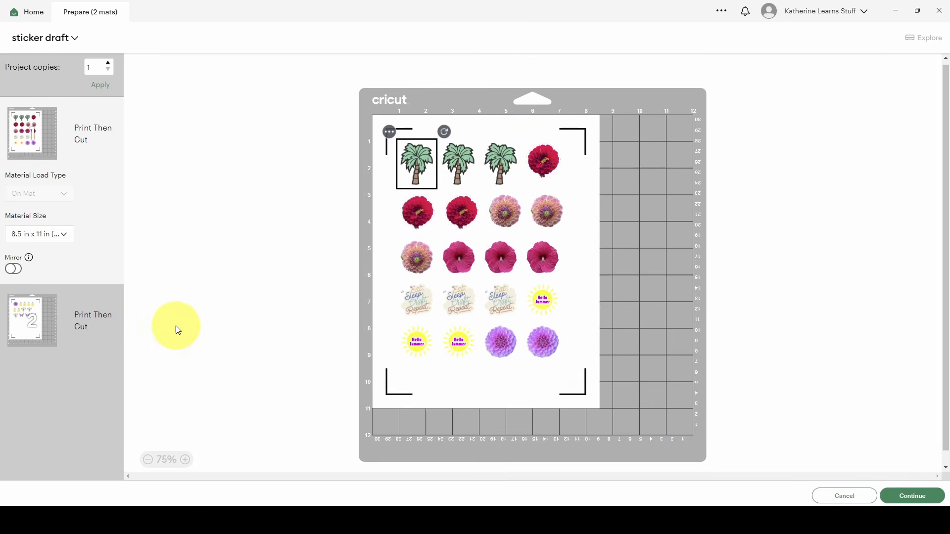
pyautogui.click(30, 321)
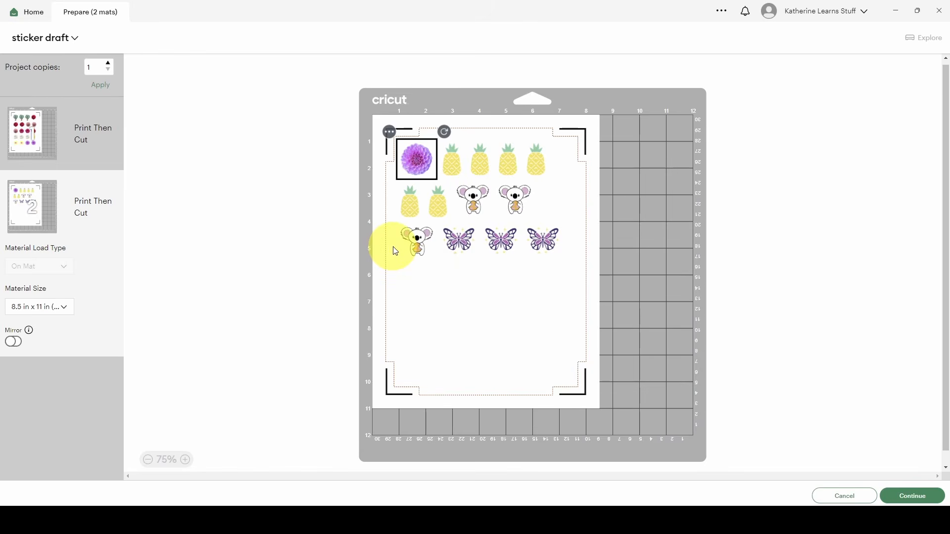
pyautogui.click(842, 497)
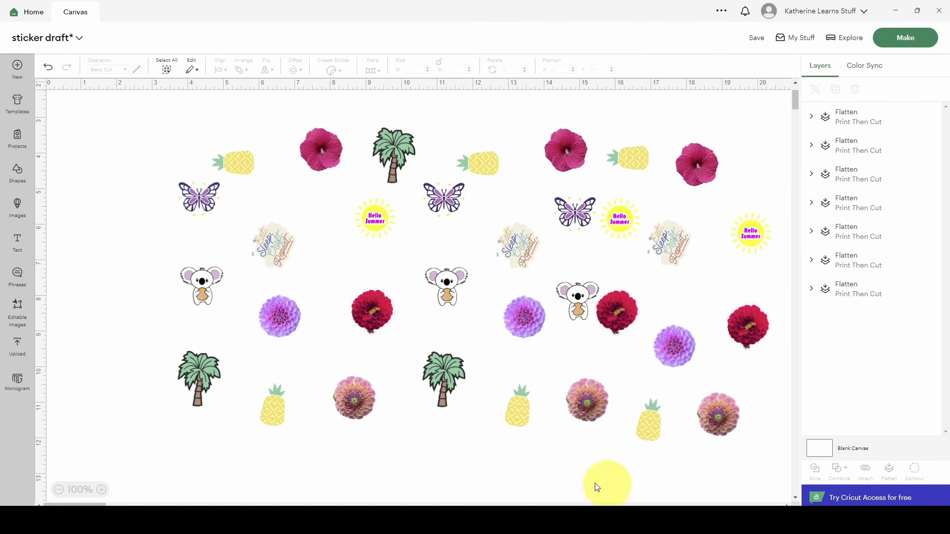
# Step: Upload the 8-5x11 sheet Final SVG from the final designs folder as a new image, keeping its default name
pyautogui.click(20, 355)
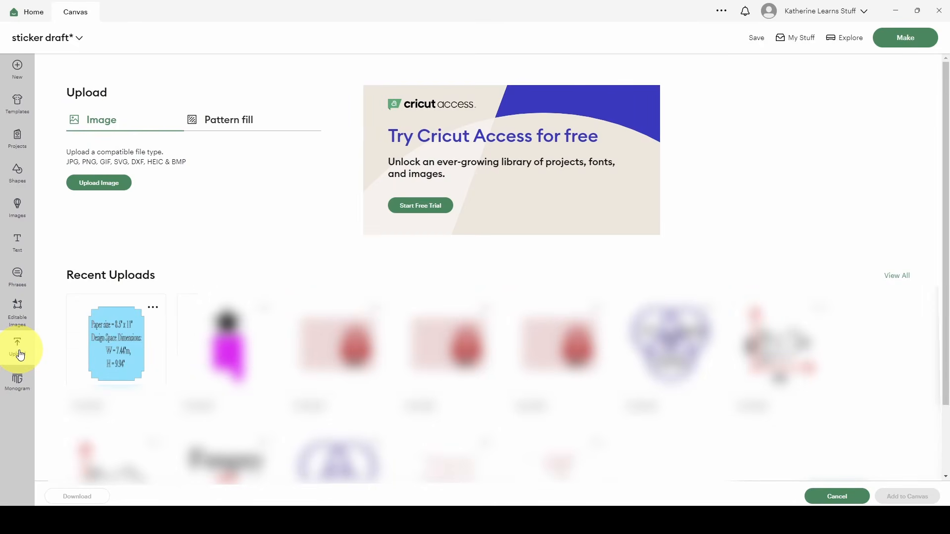
pyautogui.click(103, 184)
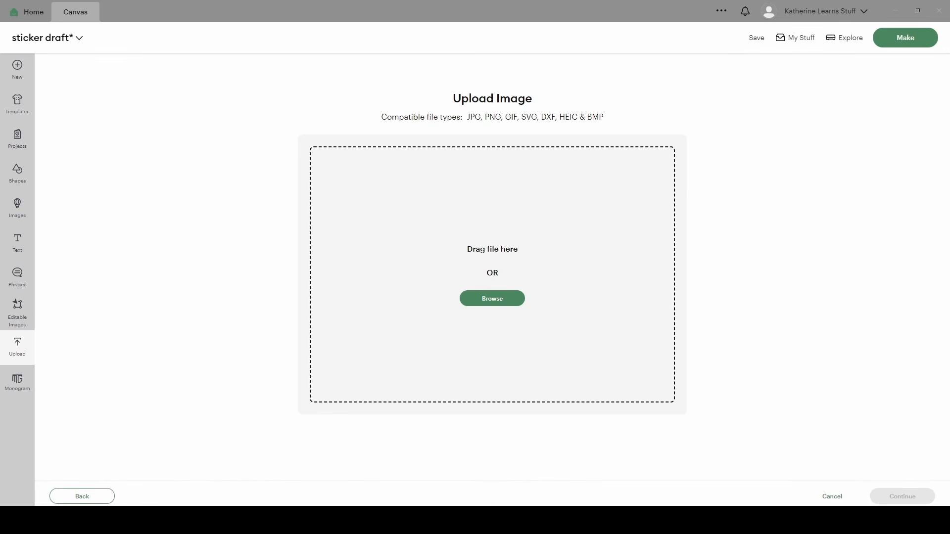
pyautogui.moveTo(477, 144); pyautogui.dragTo(371, 121)
pyautogui.click(325, 202)
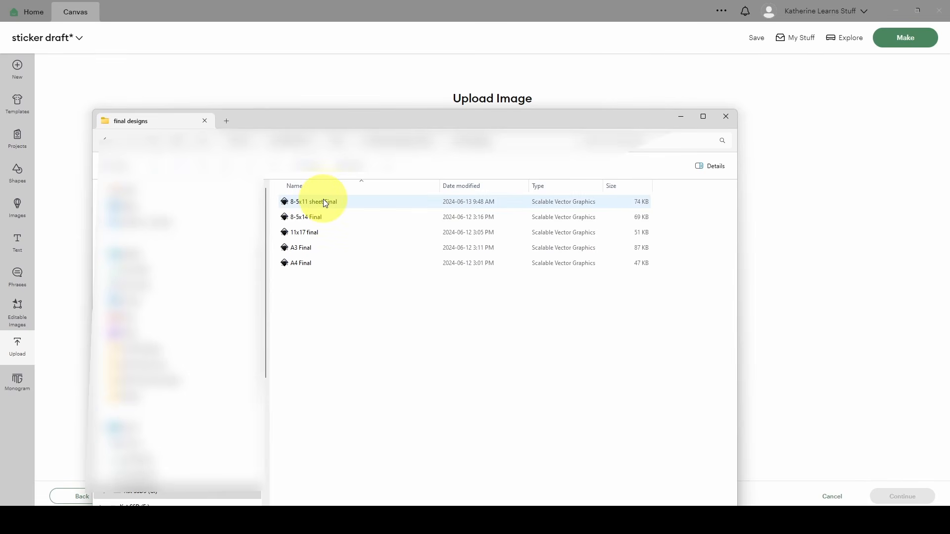
pyautogui.click(299, 218)
pyautogui.click(299, 233)
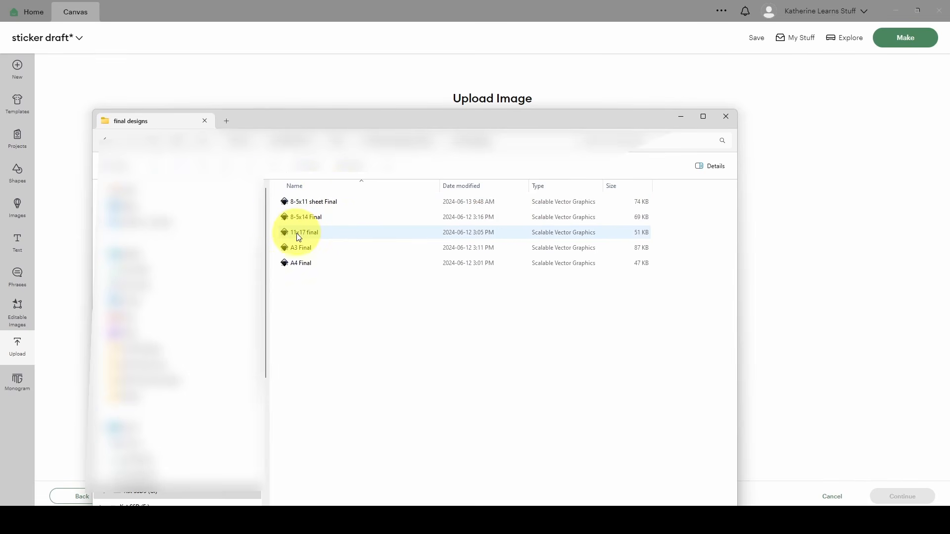
pyautogui.click(303, 249)
pyautogui.click(296, 264)
pyautogui.click(320, 300)
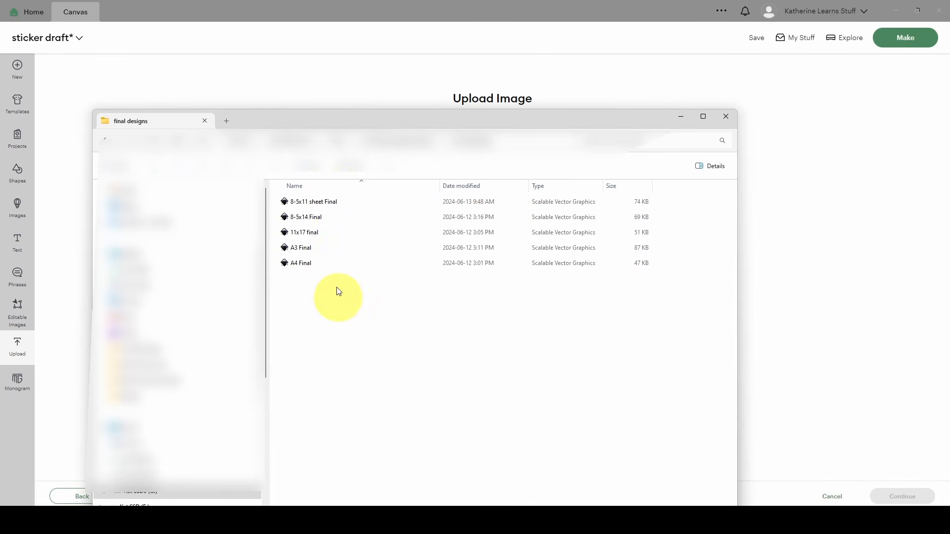
pyautogui.moveTo(352, 128); pyautogui.dragTo(474, 246)
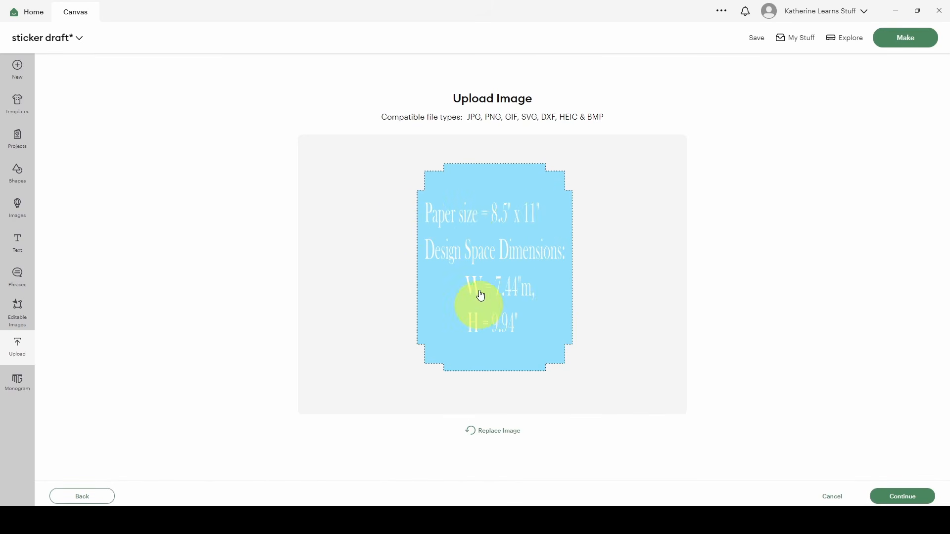
pyautogui.click(901, 499)
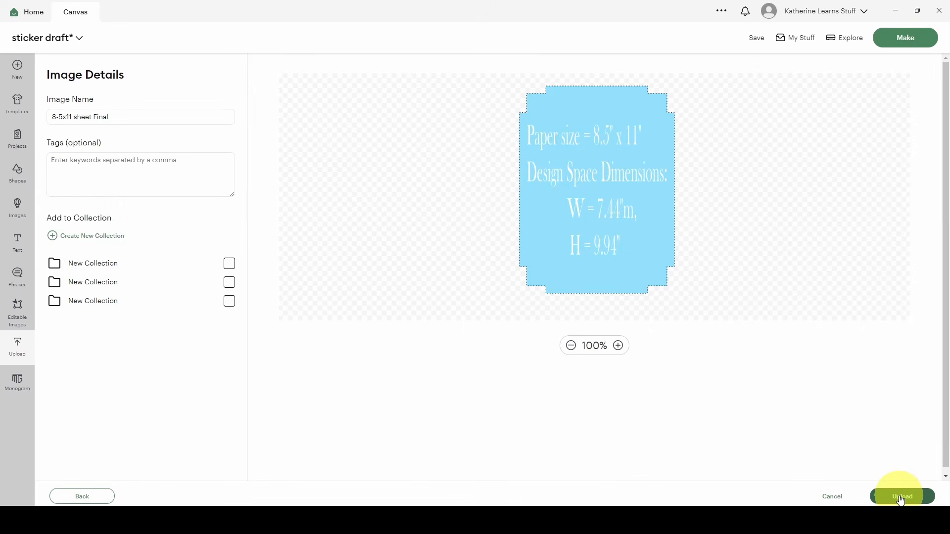
pyautogui.click(901, 499)
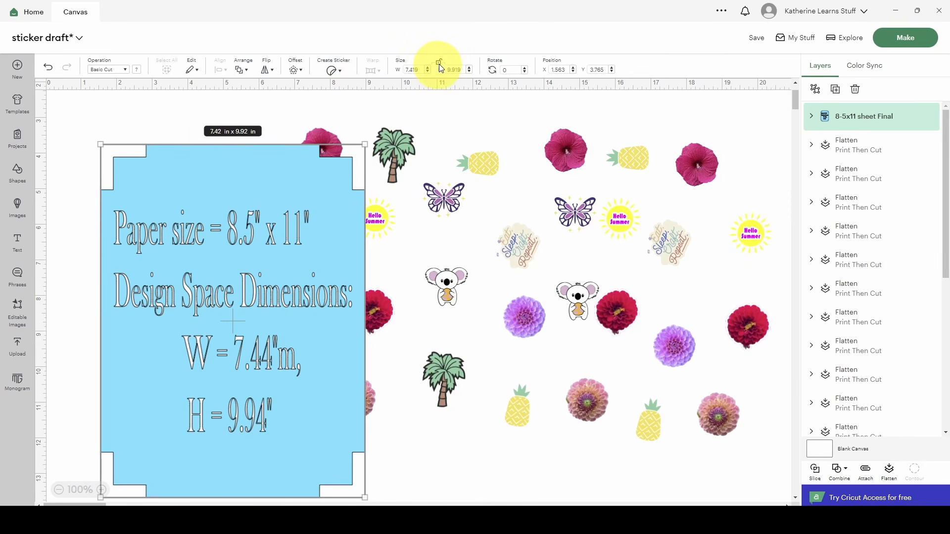
# Step: Set the blue sheet template's width to 7.44 in with its proportions locked
pyautogui.click(421, 69)
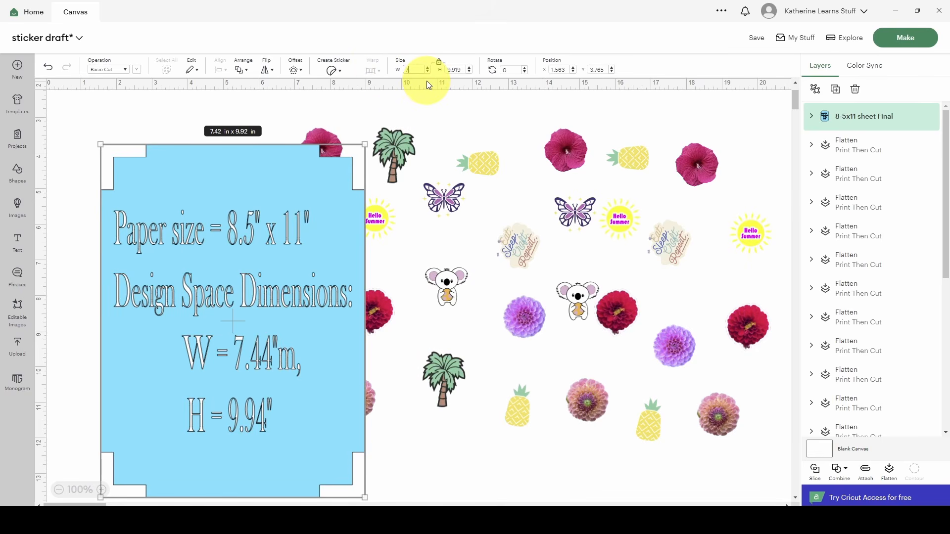
pyautogui.write('7.44')
pyautogui.press('Return')
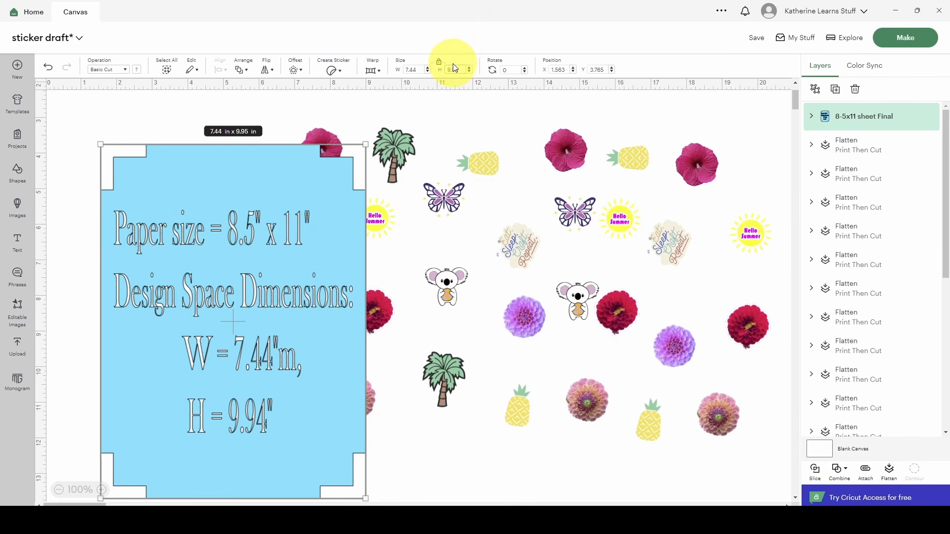
pyautogui.click(463, 71)
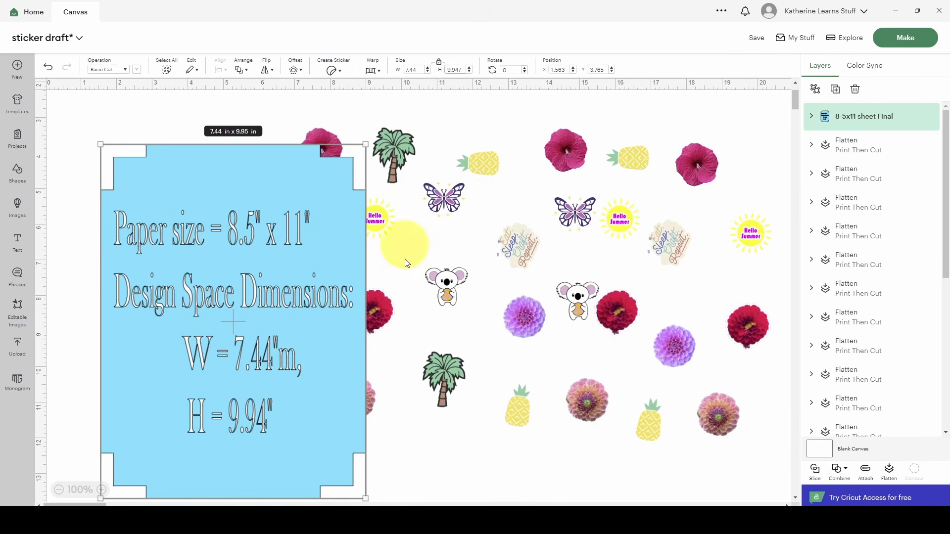
pyautogui.click(274, 300)
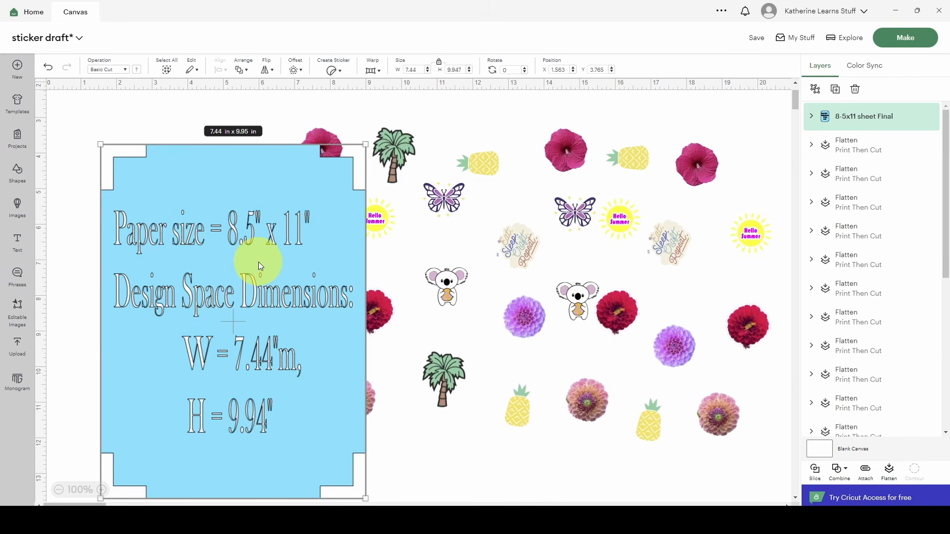
# Step: Change the sheet template's operation to Print Then Cut and open the size warning on its layer
pyautogui.click(104, 69)
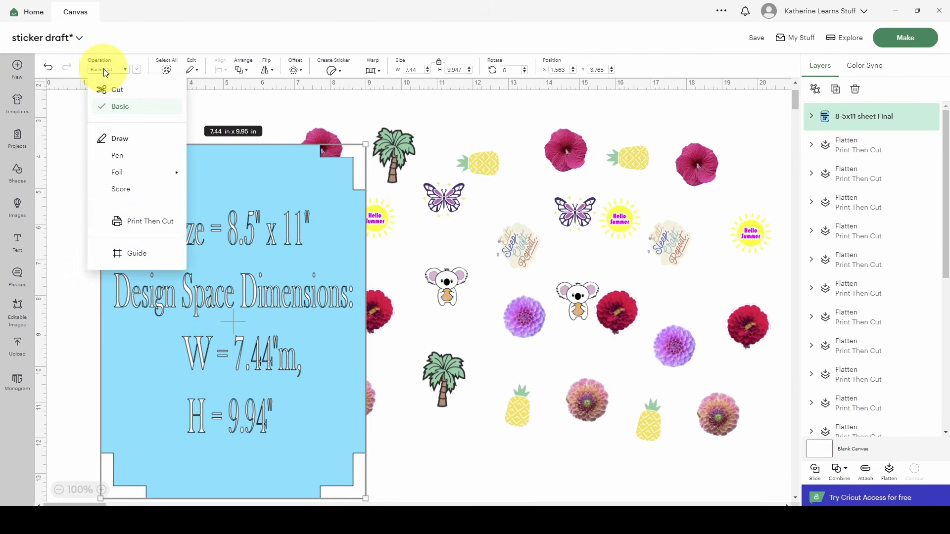
pyautogui.click(130, 221)
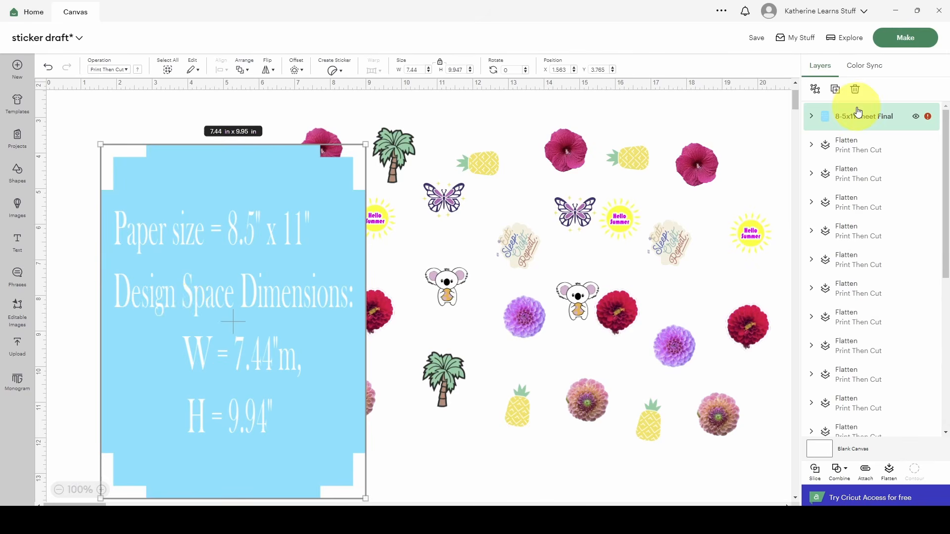
pyautogui.click(926, 118)
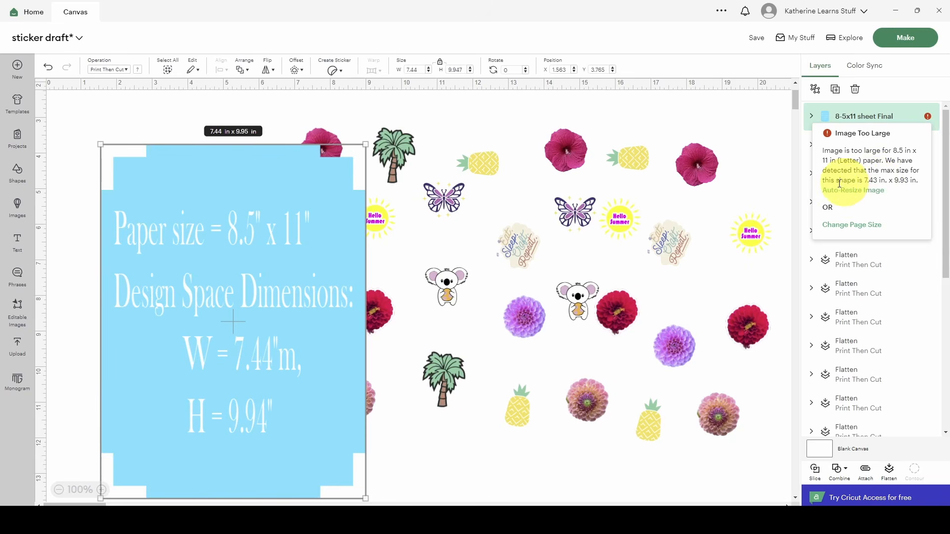
# Step: Unlock the sheet template's proportions and set its height to 9.94 in
pyautogui.click(441, 66)
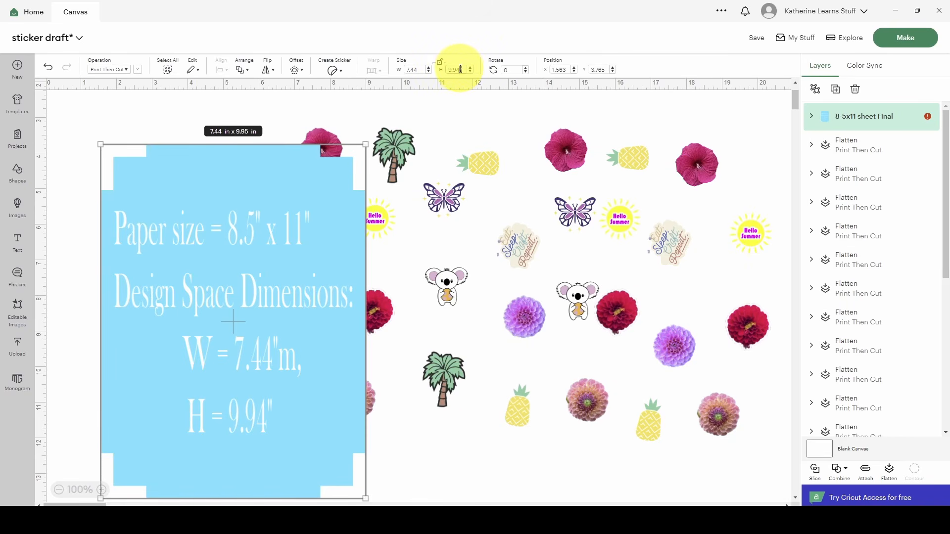
pyautogui.moveTo(460, 69); pyautogui.dragTo(449, 69)
pyautogui.press('Return')
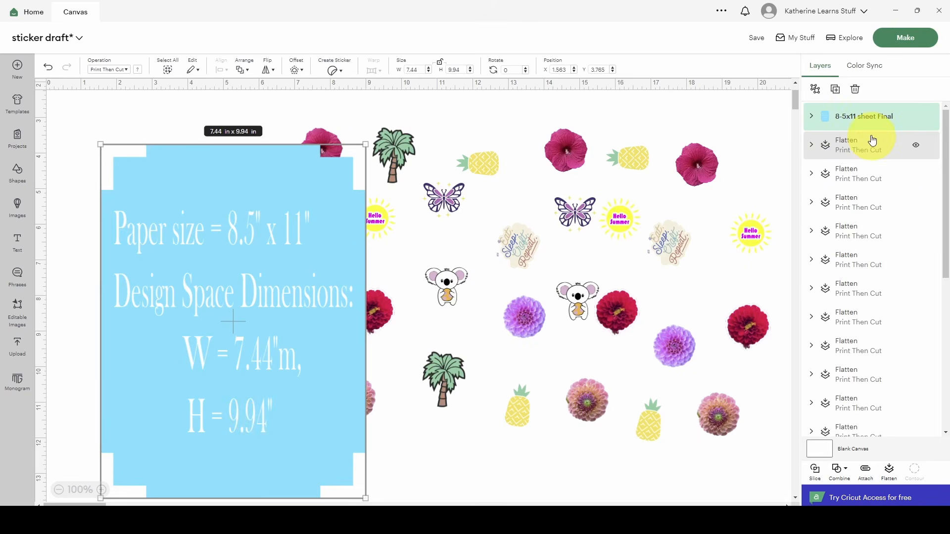
pyautogui.moveTo(925, 122)
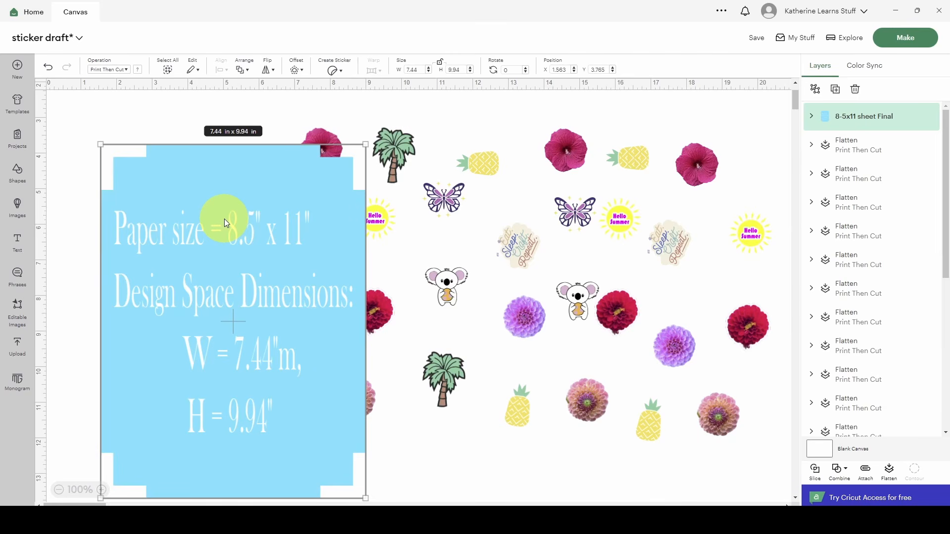
pyautogui.moveTo(240, 300); pyautogui.dragTo(241, 300)
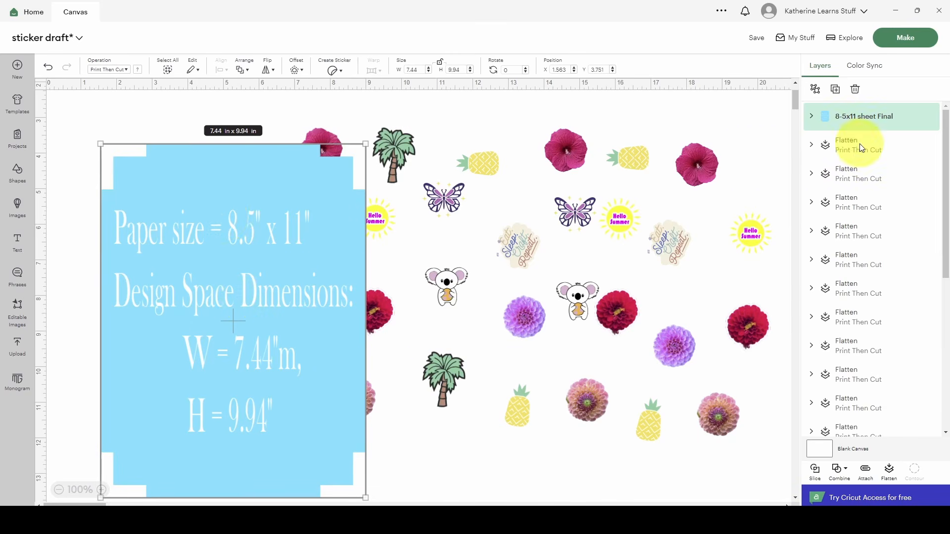
# Step: Expand the sheet template's layer group and delete its Basic Cut text layer, keeping only the blue shape
pyautogui.click(812, 117)
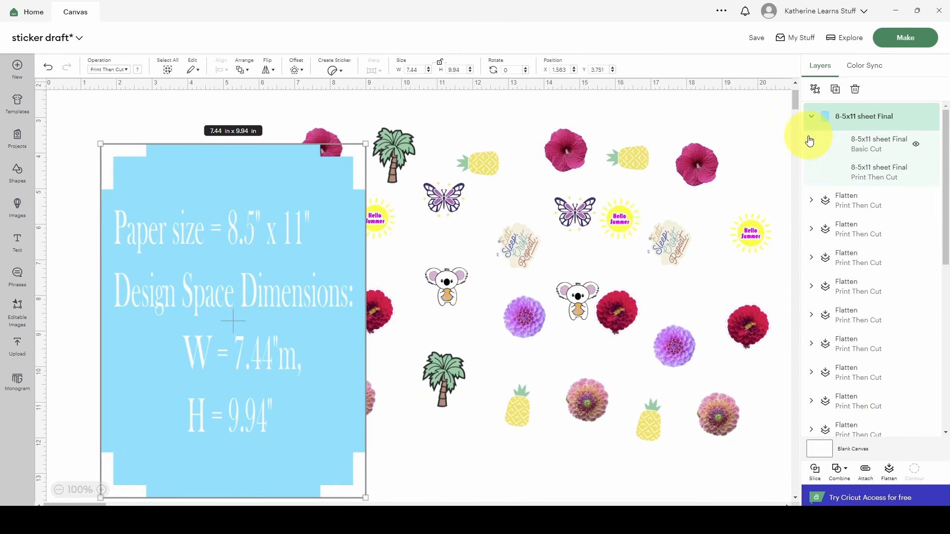
pyautogui.click(887, 154)
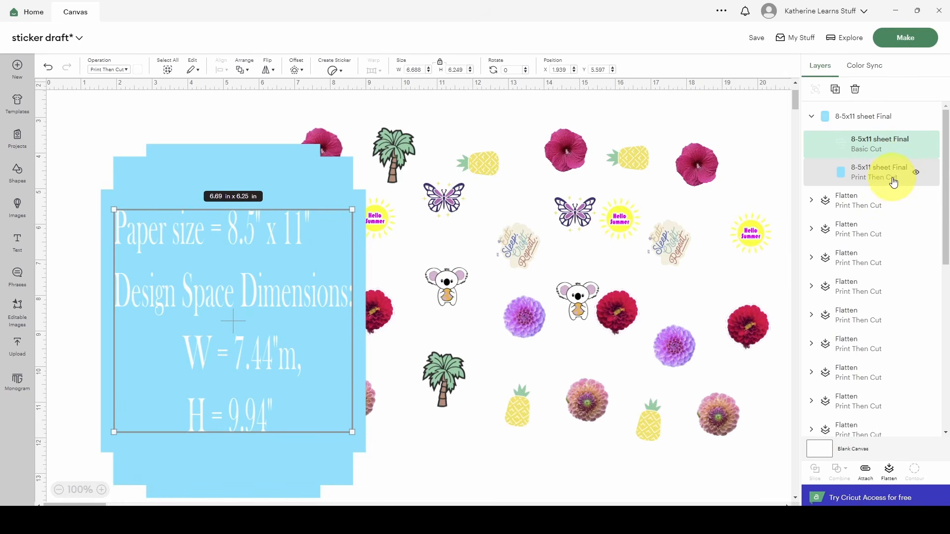
pyautogui.click(869, 184)
pyautogui.click(872, 149)
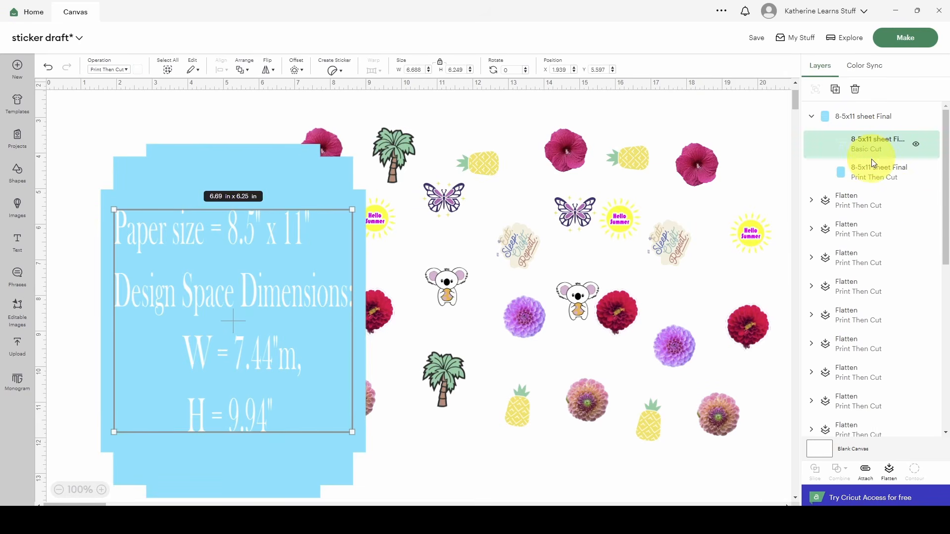
pyautogui.press('Delete')
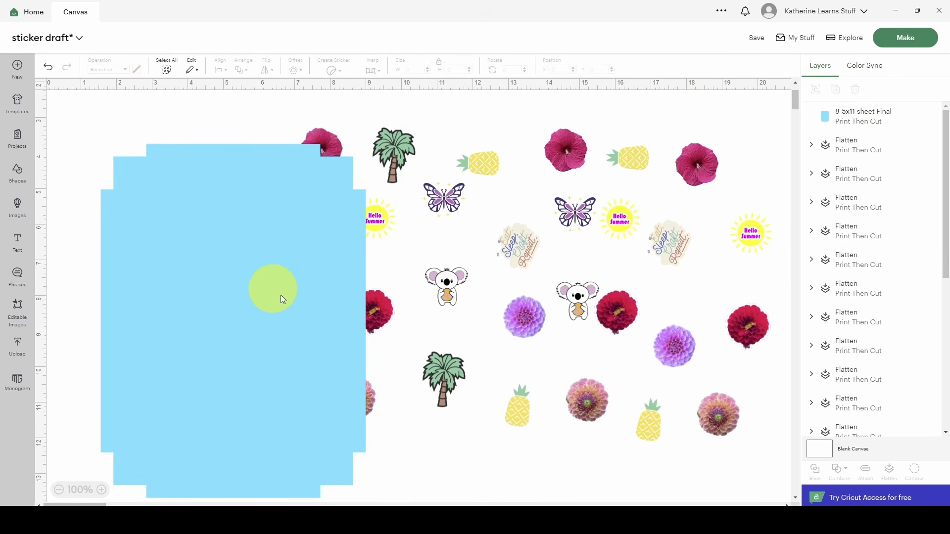
# Step: Move the blue template slightly up the canvas and send it to the back, behind all the stickers
pyautogui.moveTo(261, 286); pyautogui.dragTo(257, 261)
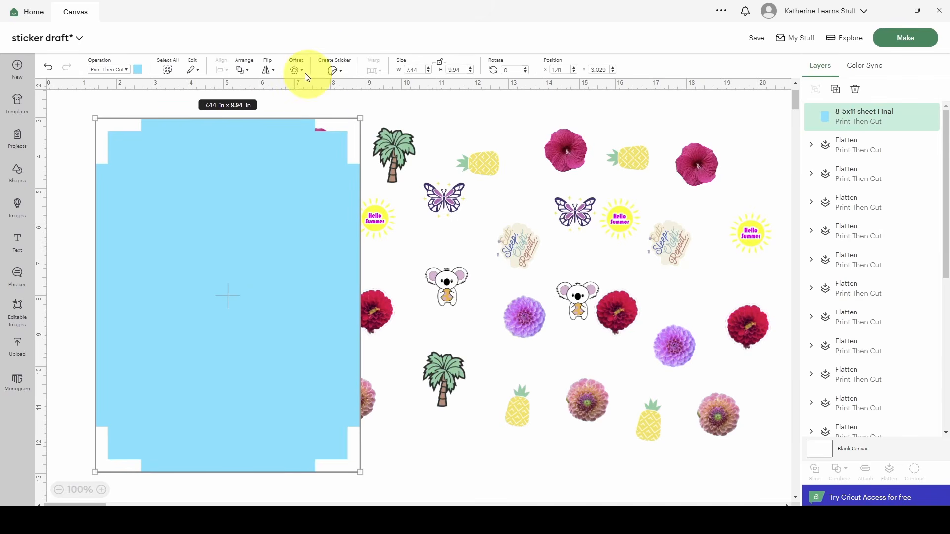
pyautogui.click(241, 70)
pyautogui.click(275, 145)
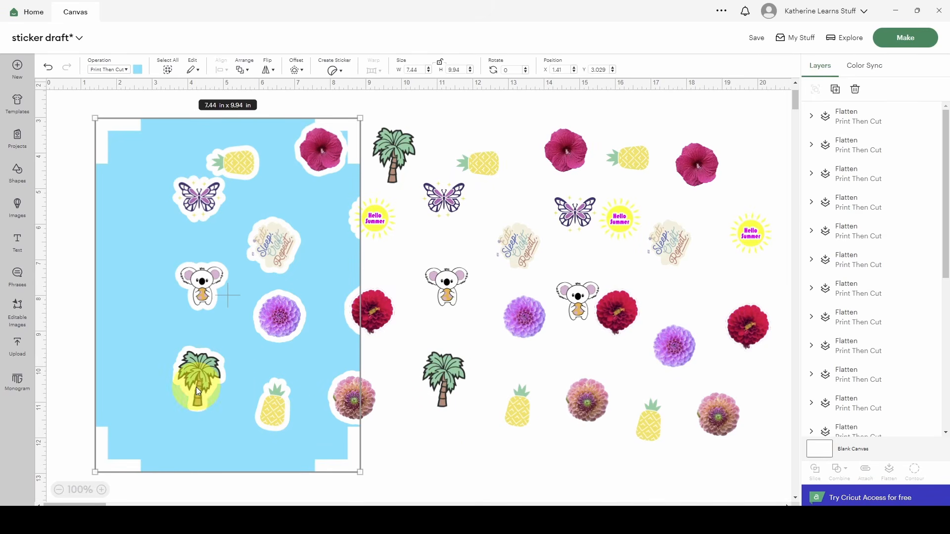
# Step: Place a palm tree in the template's upper left corner, with a sideways pineapple, a butterfly and a hibiscus beside it
pyautogui.moveTo(197, 387); pyautogui.dragTo(125, 168)
pyautogui.click(442, 492)
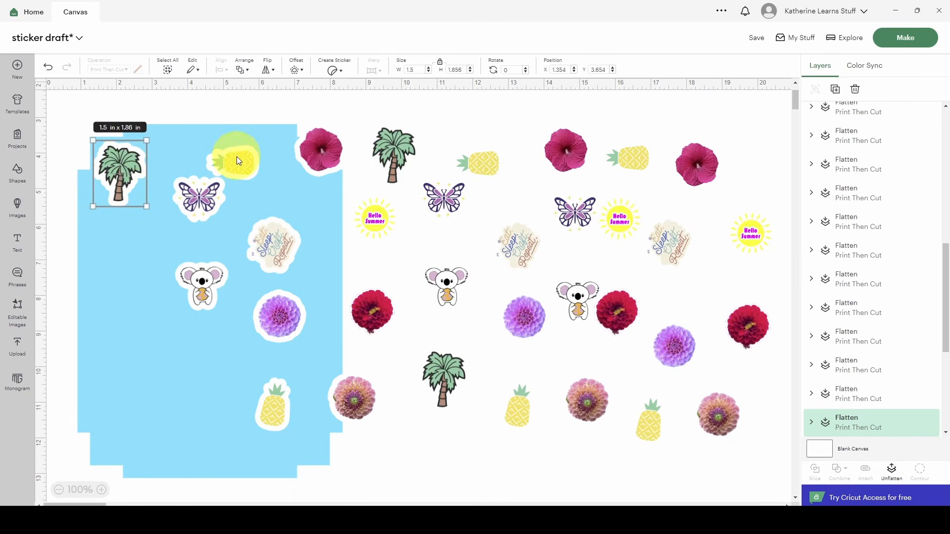
pyautogui.moveTo(236, 156); pyautogui.dragTo(177, 148)
pyautogui.moveTo(200, 205); pyautogui.dragTo(177, 190)
pyautogui.moveTo(315, 151); pyautogui.dragTo(217, 153)
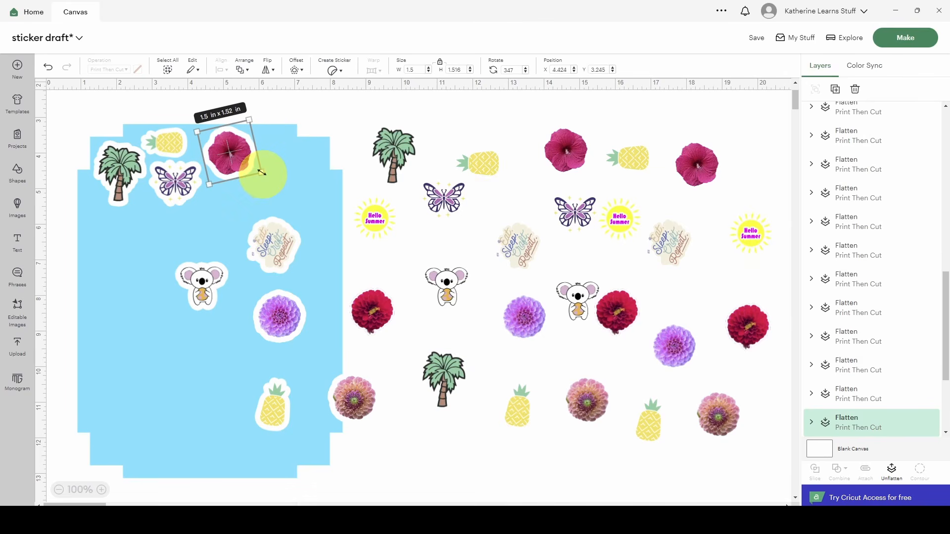
# Step: Rotate the hibiscus clockwise in small increments until roughly upright, and nudge it closer to the pineapple and butterfly
pyautogui.click(525, 72)
pyautogui.click(526, 72)
pyautogui.click(525, 72)
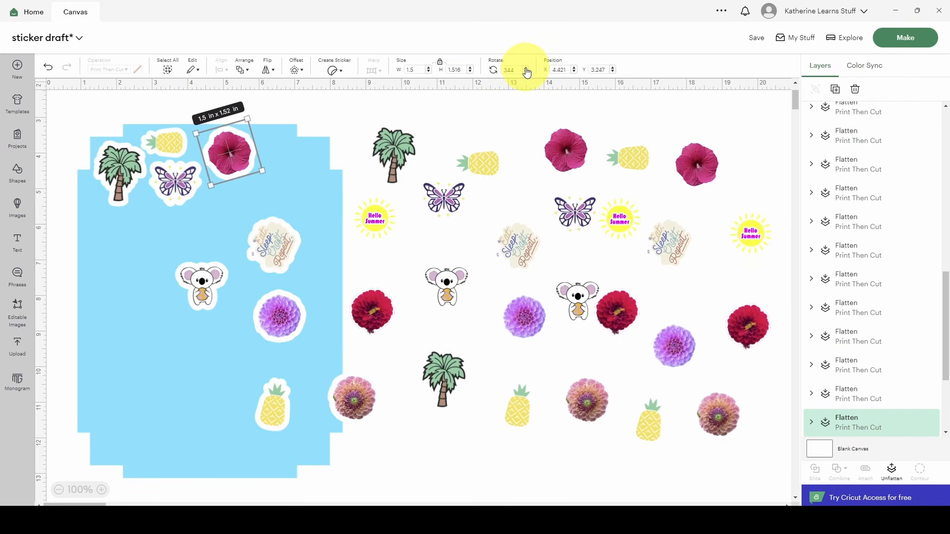
pyautogui.click(526, 72)
pyautogui.click(526, 73)
pyautogui.click(526, 72)
pyautogui.click(526, 72)
pyautogui.click(526, 72)
pyautogui.click(526, 73)
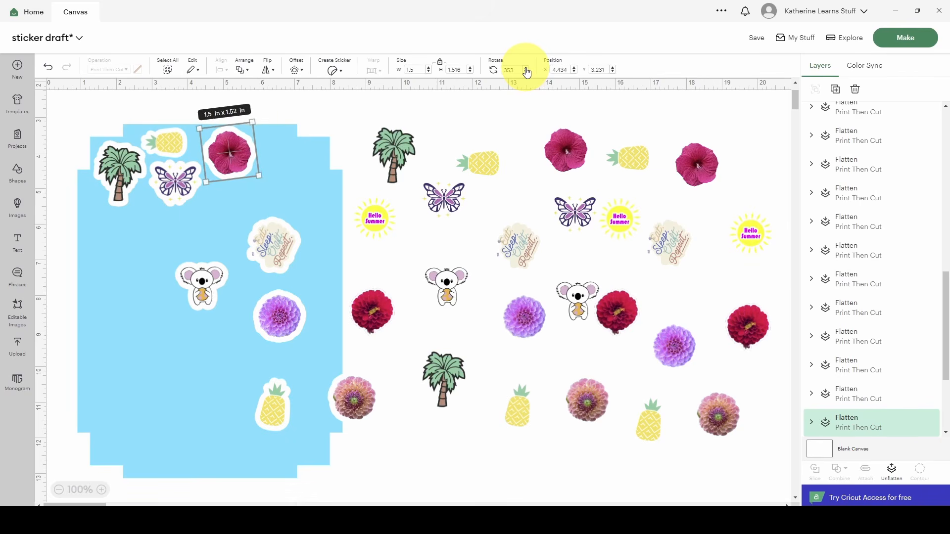
pyautogui.click(525, 72)
pyautogui.click(526, 72)
pyautogui.click(526, 73)
pyautogui.click(526, 72)
pyautogui.click(526, 72)
pyautogui.click(526, 73)
pyautogui.click(526, 72)
pyautogui.moveTo(240, 155); pyautogui.dragTo(233, 156)
# Step: Move the Sleep phrase sticker to the template's left edge and fit the upright pineapple between it and the palm tree
pyautogui.click(274, 250)
pyautogui.moveTo(275, 250); pyautogui.dragTo(123, 275)
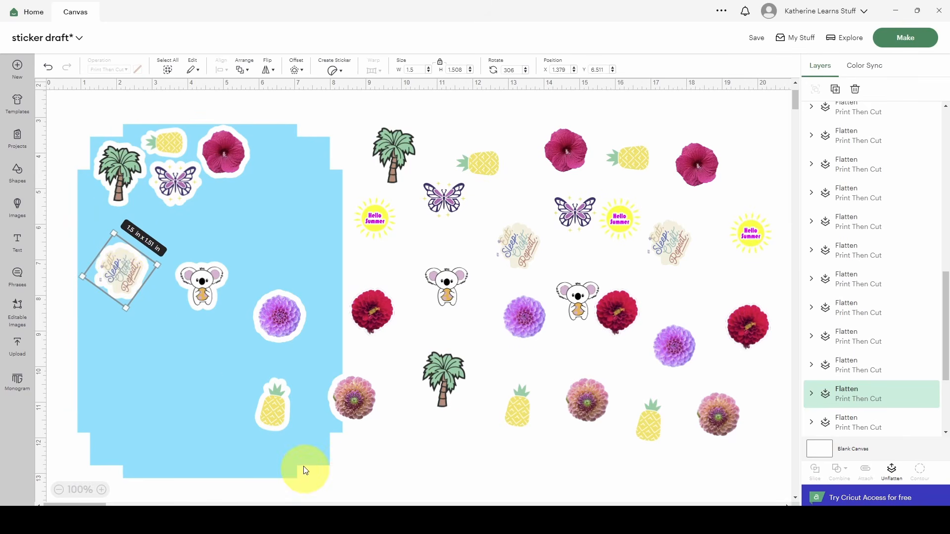
pyautogui.moveTo(255, 395); pyautogui.dragTo(100, 231)
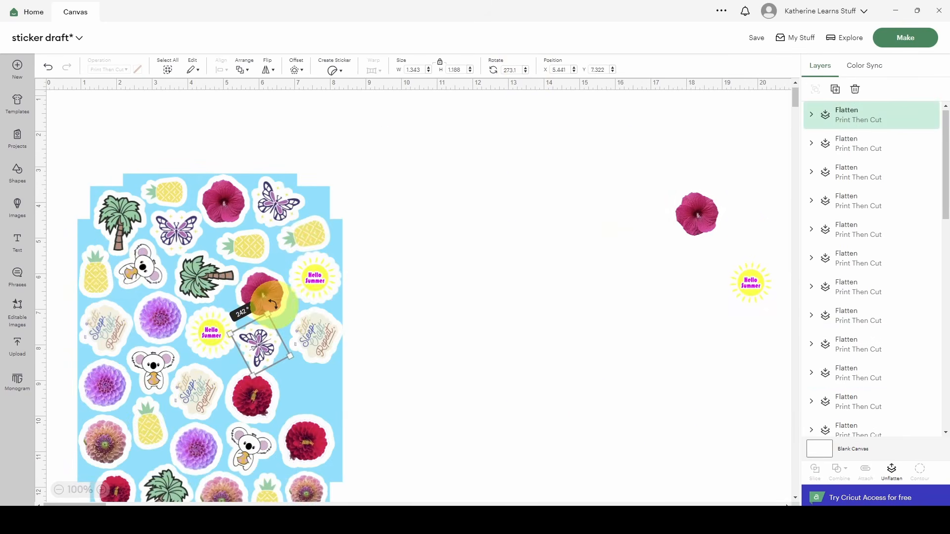
# Step: Rotate the lower butterfly until roughly upright and place the remaining hibiscus at the template's right edge, below the Sleep phrase sticker
pyautogui.moveTo(272, 305); pyautogui.dragTo(220, 293)
pyautogui.moveTo(313, 334); pyautogui.dragTo(308, 331)
pyautogui.moveTo(699, 220); pyautogui.dragTo(313, 393)
pyautogui.scroll(-1, 339, 346)
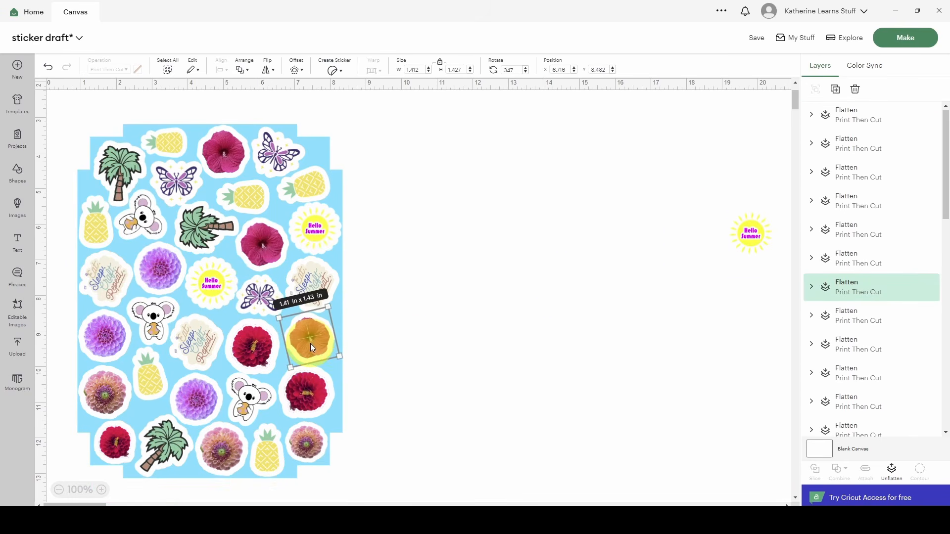
pyautogui.click(456, 374)
pyautogui.click(222, 226)
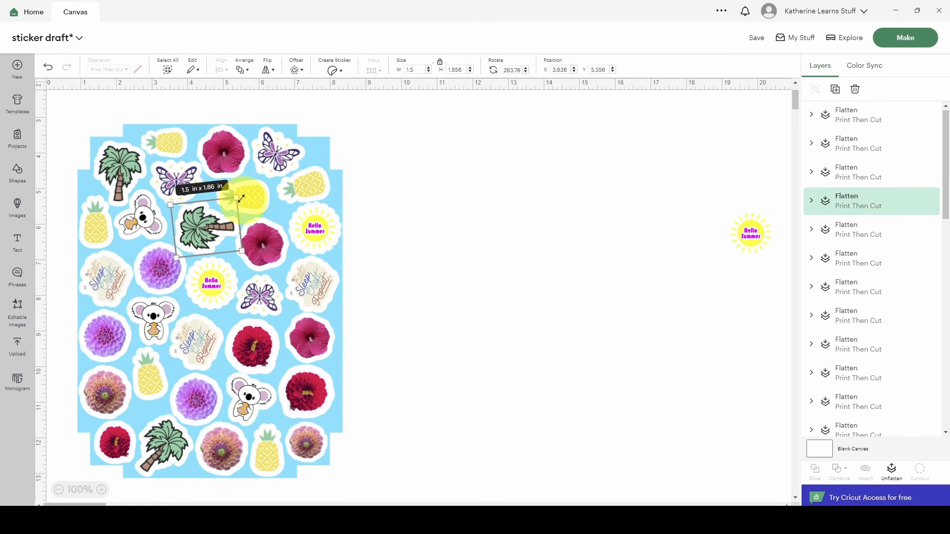
pyautogui.moveTo(243, 199); pyautogui.dragTo(233, 220)
pyautogui.click(465, 185)
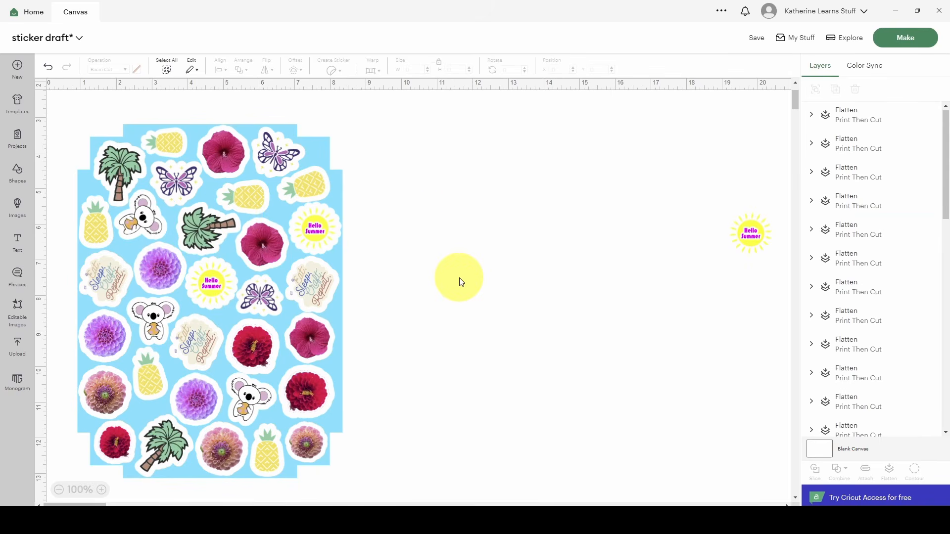
# Step: Tilt the lower left pineapple counterclockwise to open a gap beneath it
pyautogui.click(151, 372)
pyautogui.moveTo(164, 341); pyautogui.dragTo(150, 376)
pyautogui.click(574, 248)
# Step: Shrink the remaining Hello Summer sticker to about 1.04 in wide and fit it below the tilted pineapple, between the two flowers
pyautogui.moveTo(750, 234); pyautogui.dragTo(115, 402)
pyautogui.click(112, 400)
pyautogui.click(144, 408)
pyautogui.moveTo(161, 421); pyautogui.dragTo(164, 424)
pyautogui.moveTo(149, 412); pyautogui.dragTo(146, 411)
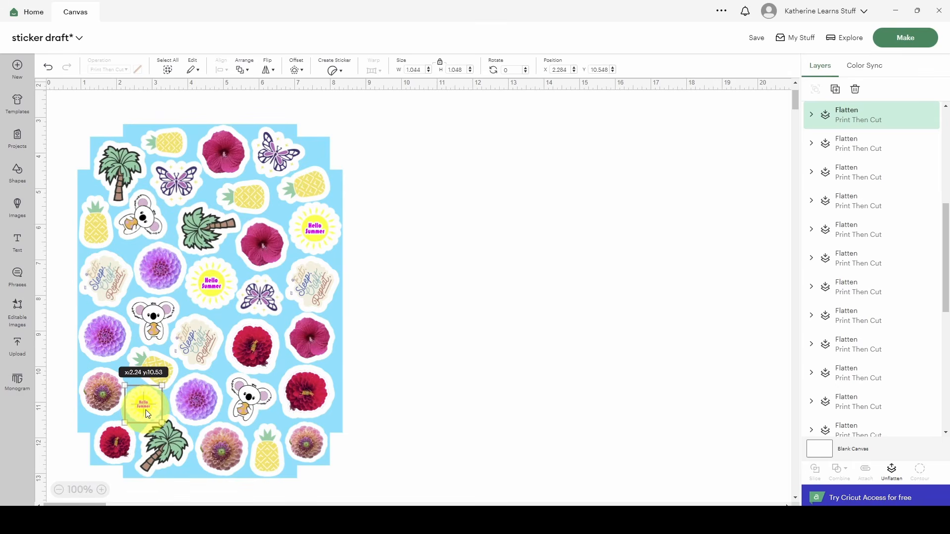
# Step: Nudge the pink-orange flower at the template's left edge slightly up, beside the small Hello Summer sticker
pyautogui.scroll(4, 165, 415)
pyautogui.scroll(-2, 367, 319)
pyautogui.moveTo(116, 355); pyautogui.dragTo(117, 352)
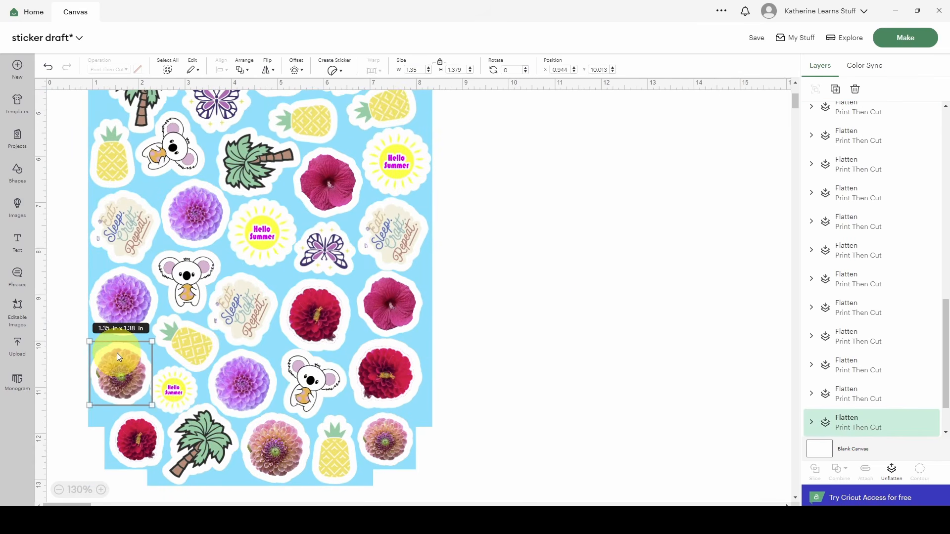
pyautogui.click(570, 333)
pyautogui.scroll(-2, 422, 205)
pyautogui.scroll(1, 422, 205)
pyautogui.scroll(-1, 422, 204)
pyautogui.scroll(1, 422, 204)
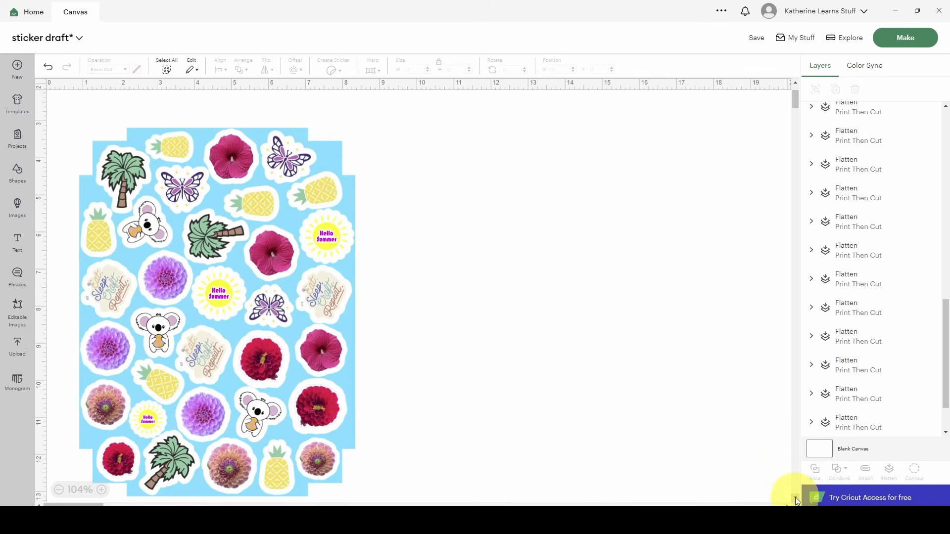
# Step: Delete the blue 8-5x11 sheet Final template and attach all the stickers together
pyautogui.click(795, 497)
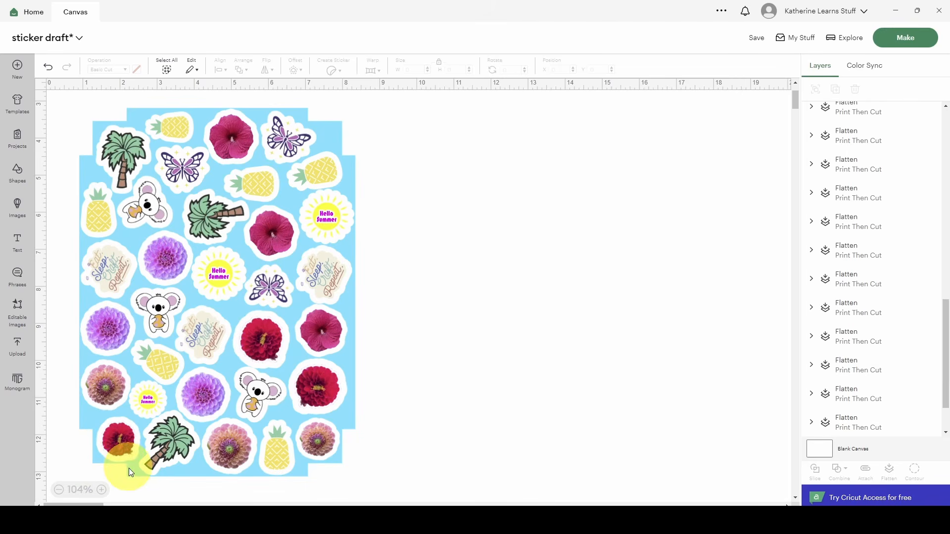
pyautogui.click(196, 473)
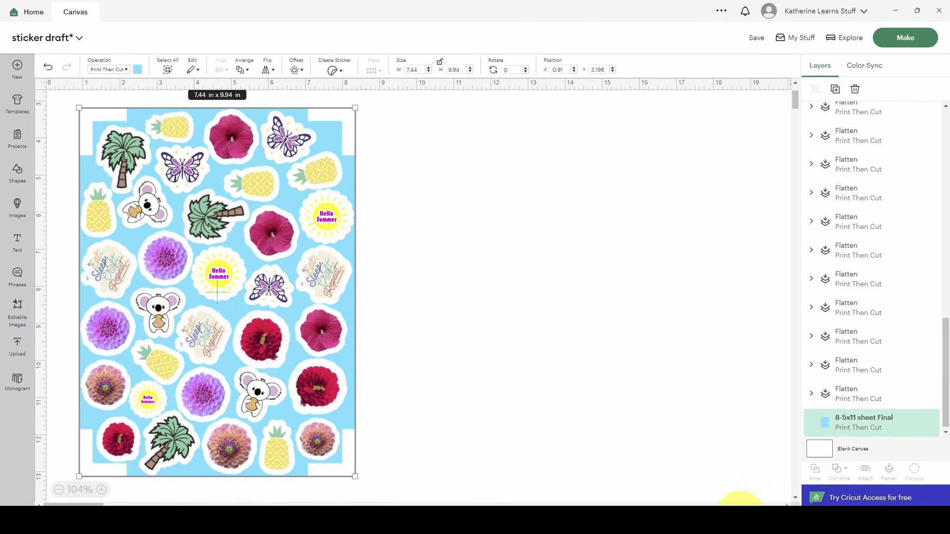
pyautogui.press('Delete')
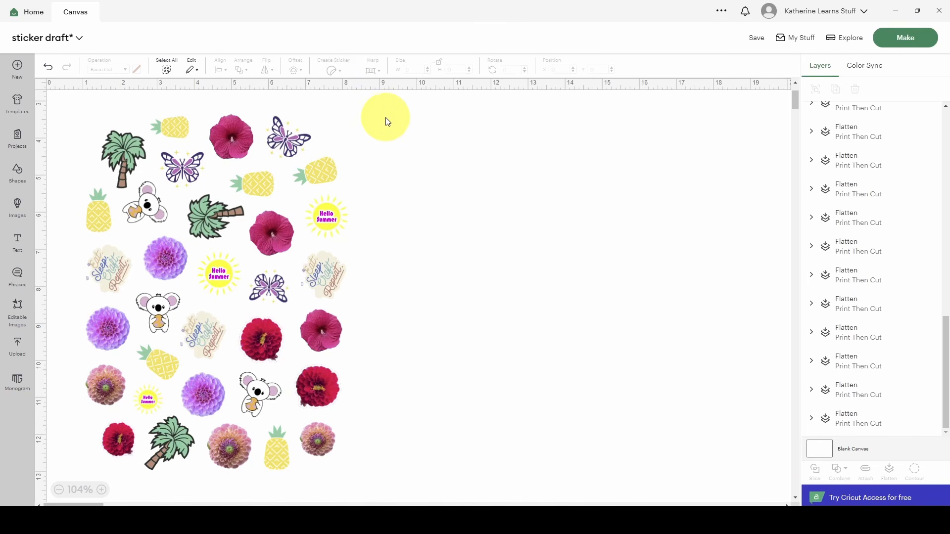
pyautogui.moveTo(381, 109); pyautogui.dragTo(59, 492)
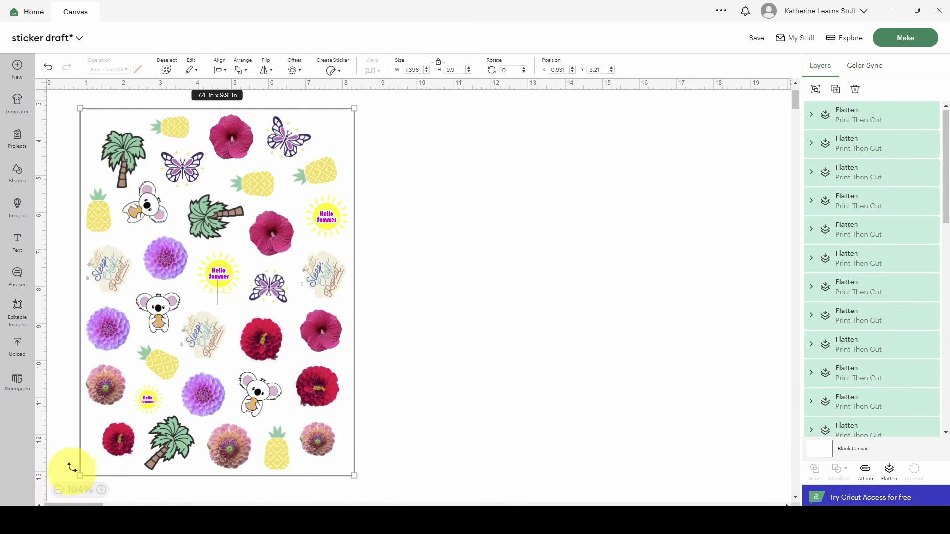
pyautogui.click(863, 476)
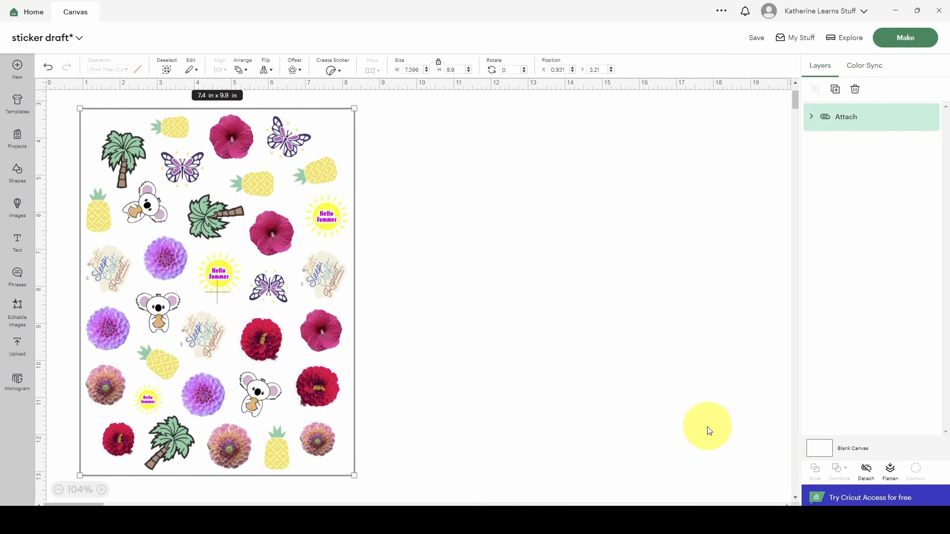
# Step: Proceed to making the attached sticker sheet to check its layout
pyautogui.click(899, 39)
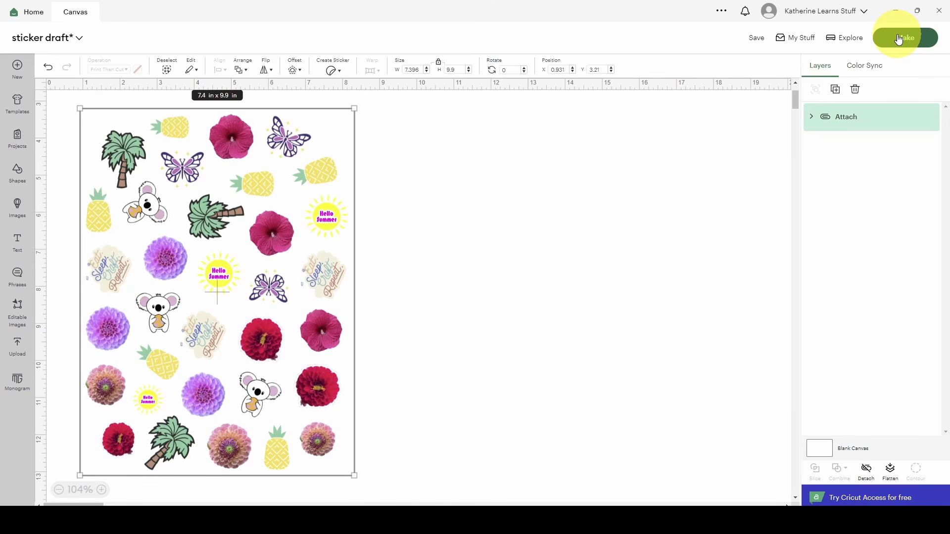
pyautogui.click(905, 41)
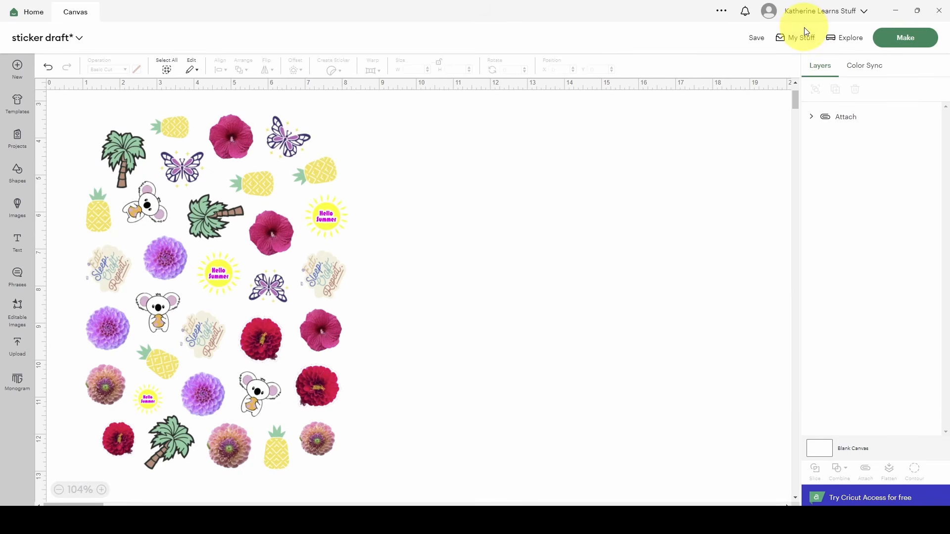
# Step: Set the Print Then Cut page size to 8.3 in x 11.7 in (A4) in the load type settings
pyautogui.click(823, 16)
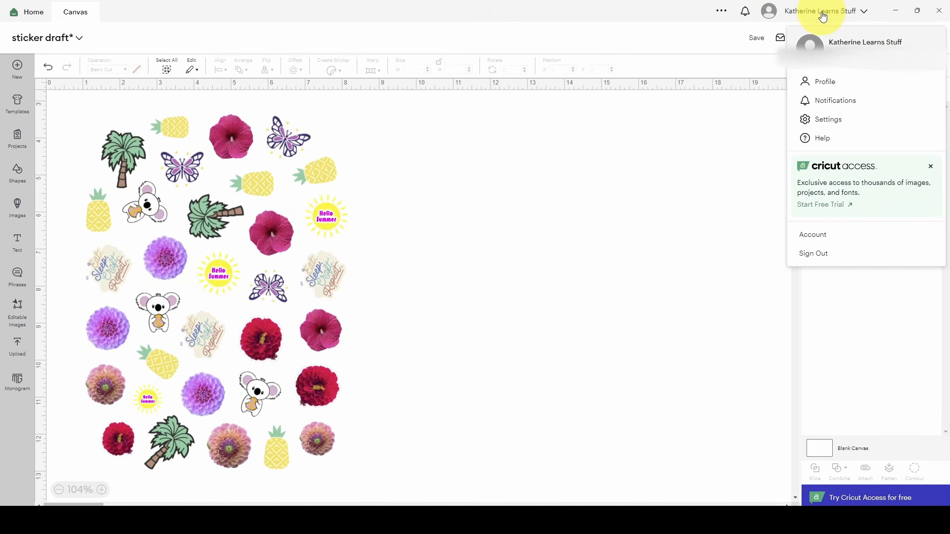
pyautogui.click(838, 118)
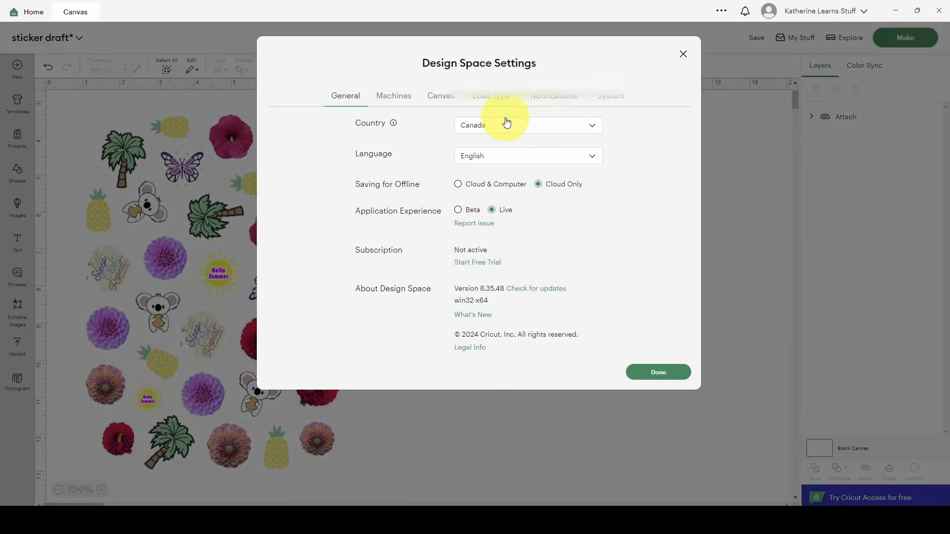
pyautogui.click(487, 102)
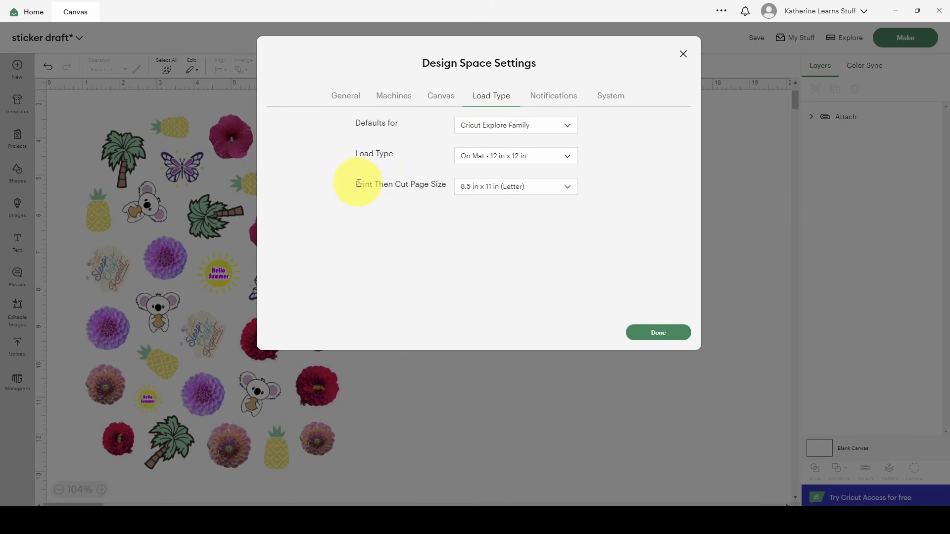
pyautogui.click(491, 189)
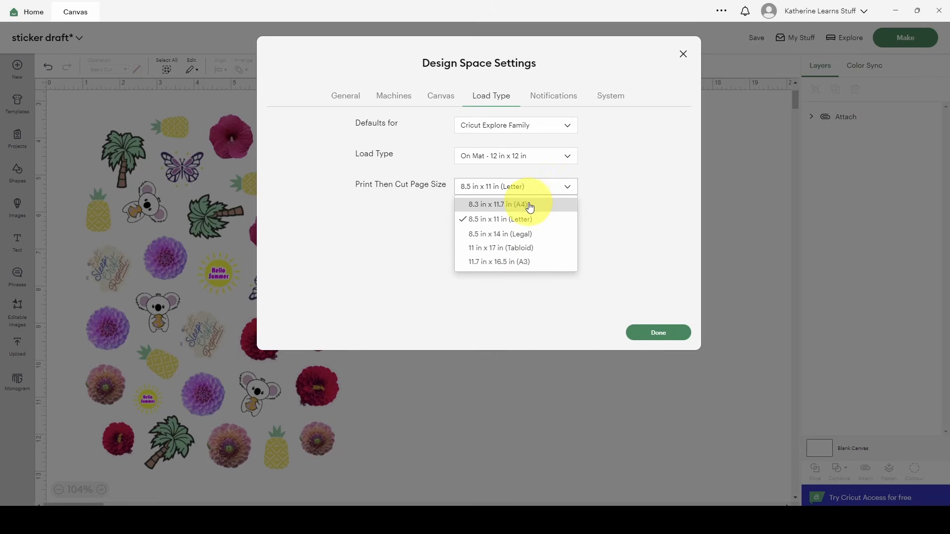
pyautogui.click(489, 205)
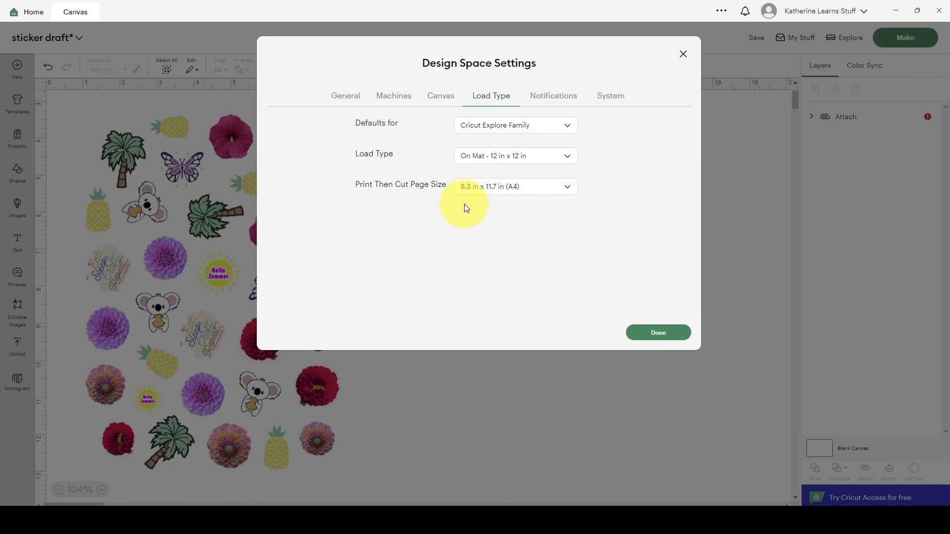
pyautogui.click(659, 332)
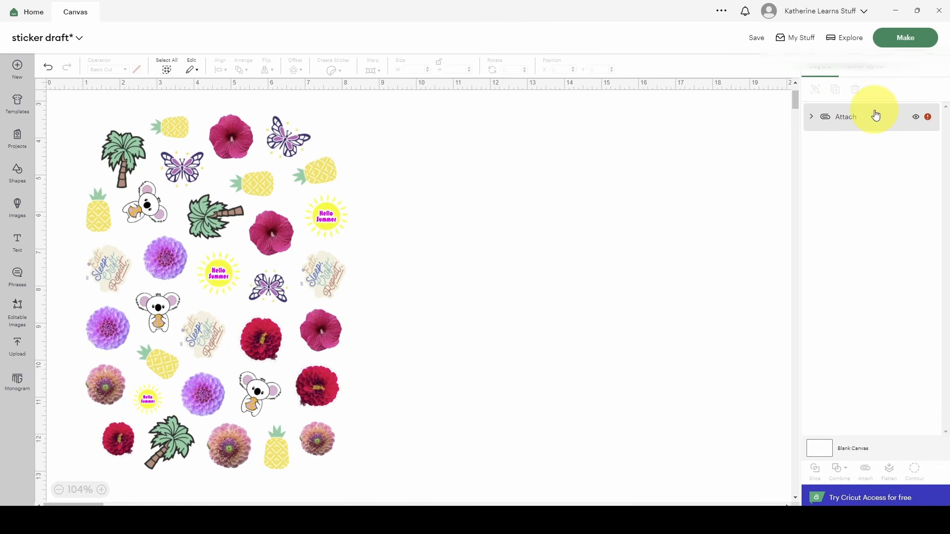
# Step: Set the Print Then Cut page size to 8.5 in x 11 in (Letter) in the load type settings
pyautogui.click(838, 15)
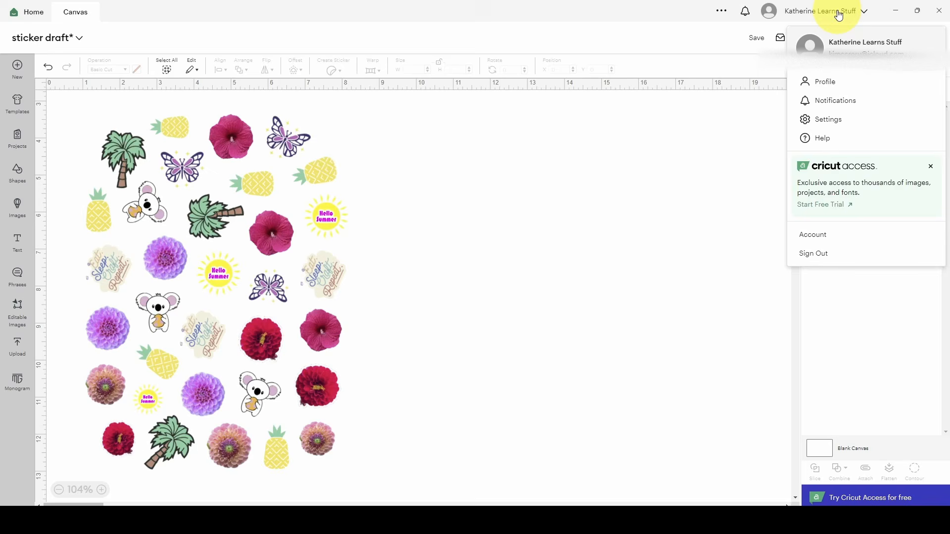
pyautogui.click(655, 192)
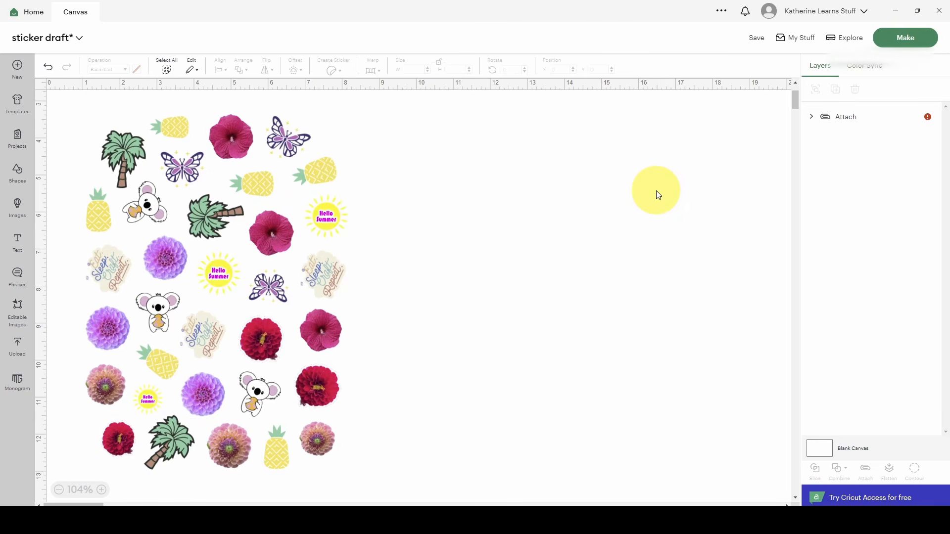
pyautogui.click(838, 12)
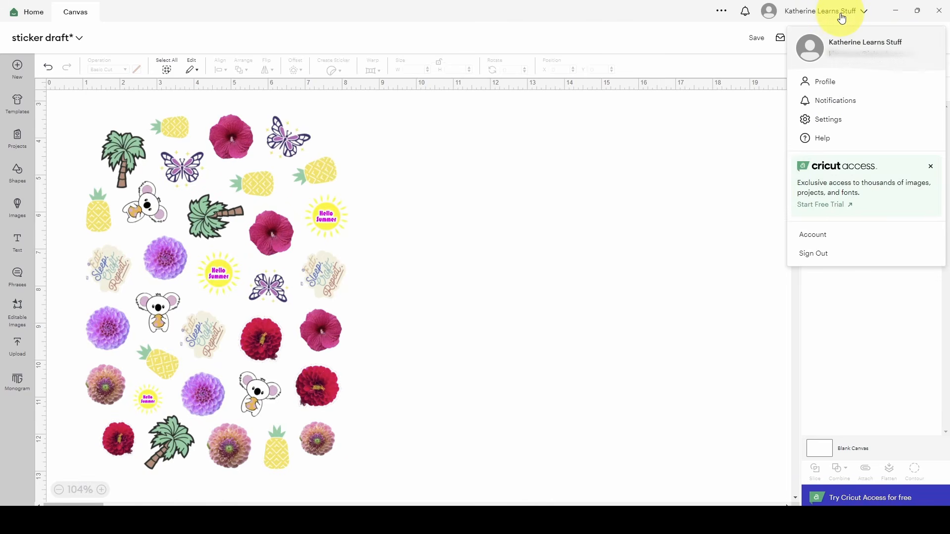
pyautogui.click(847, 125)
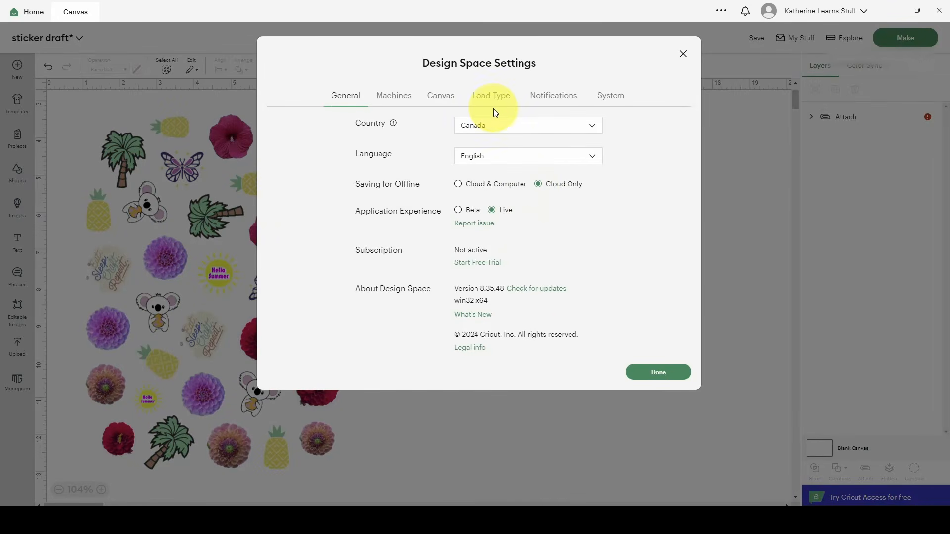
pyautogui.click(492, 99)
pyautogui.click(510, 188)
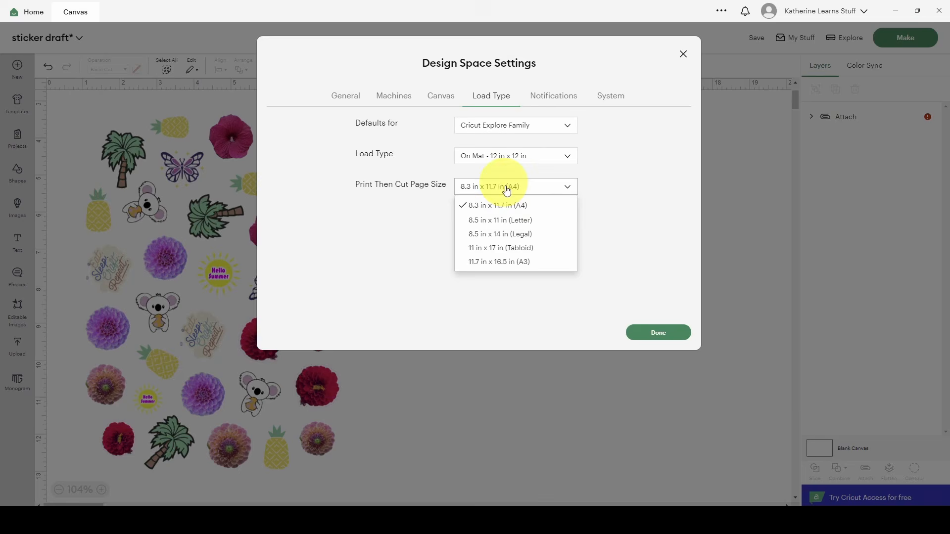
pyautogui.click(518, 219)
pyautogui.click(653, 333)
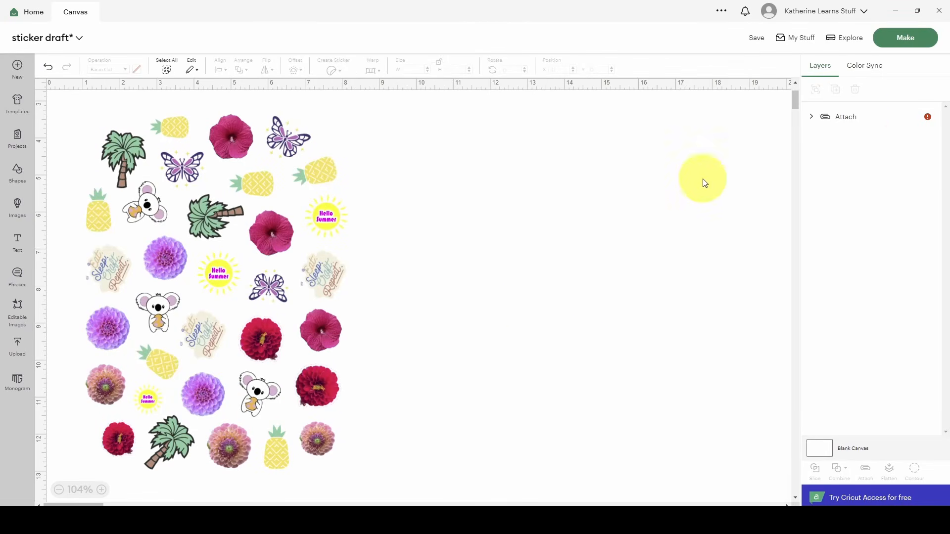
# Step: Select the attached sticker group and expand it to view its layers
pyautogui.click(819, 123)
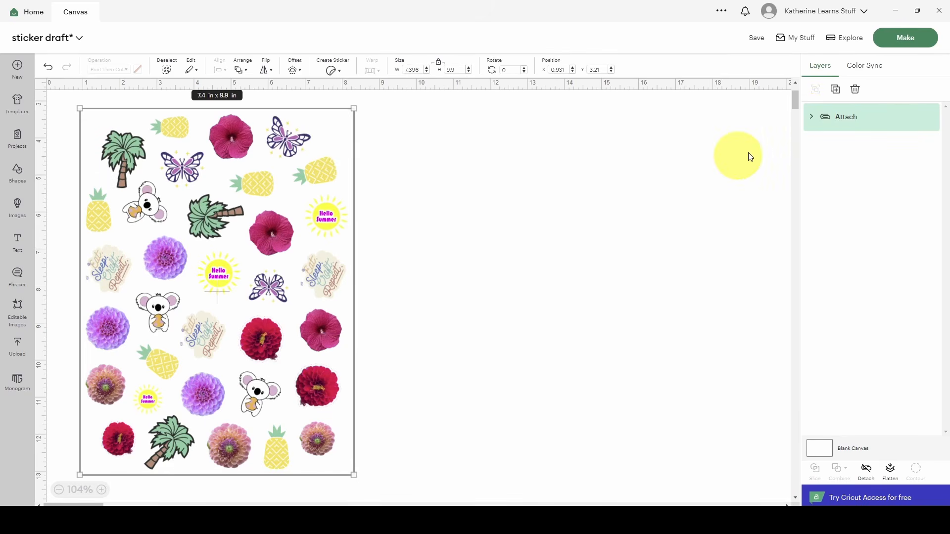
pyautogui.click(811, 117)
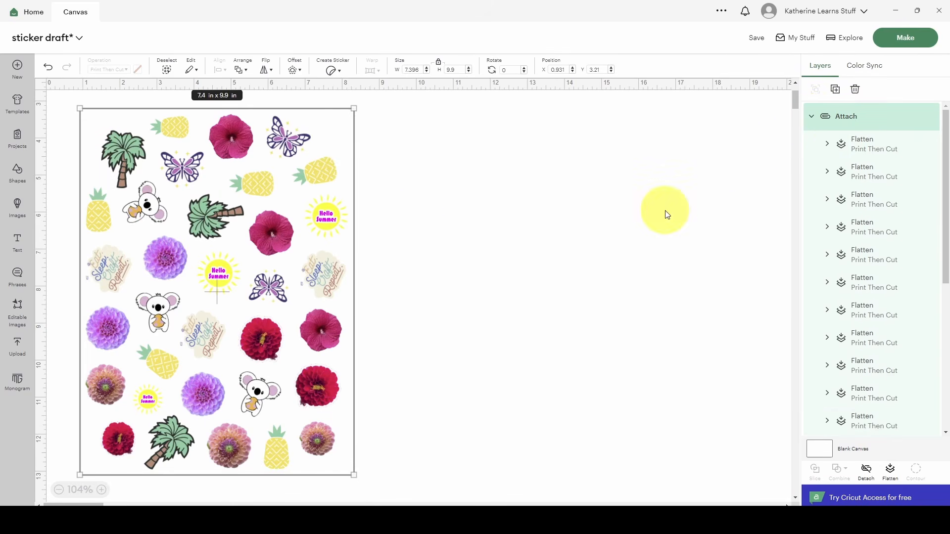